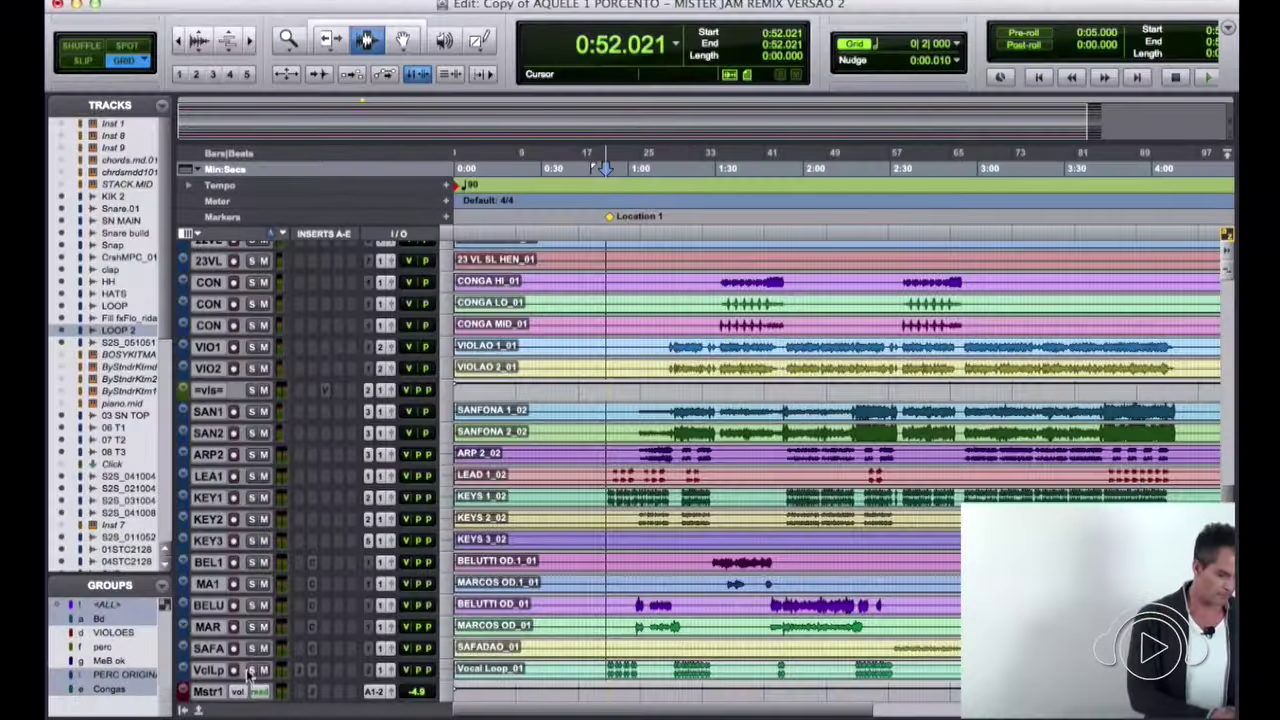
Step: Solo the two VIOLAO tracks, the three CONGA tracks, 22 VL SL BOR and 23 VL SL HEN
scroll(680, 575, up, 5)
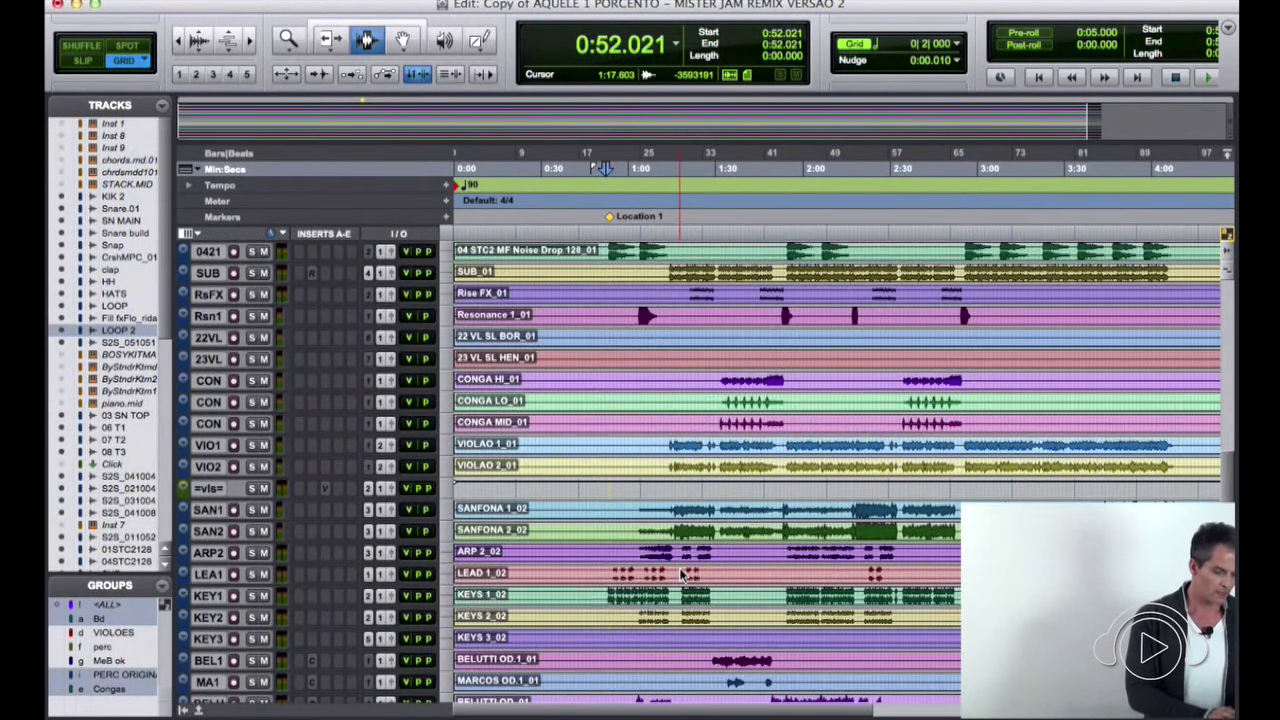
click(252, 467)
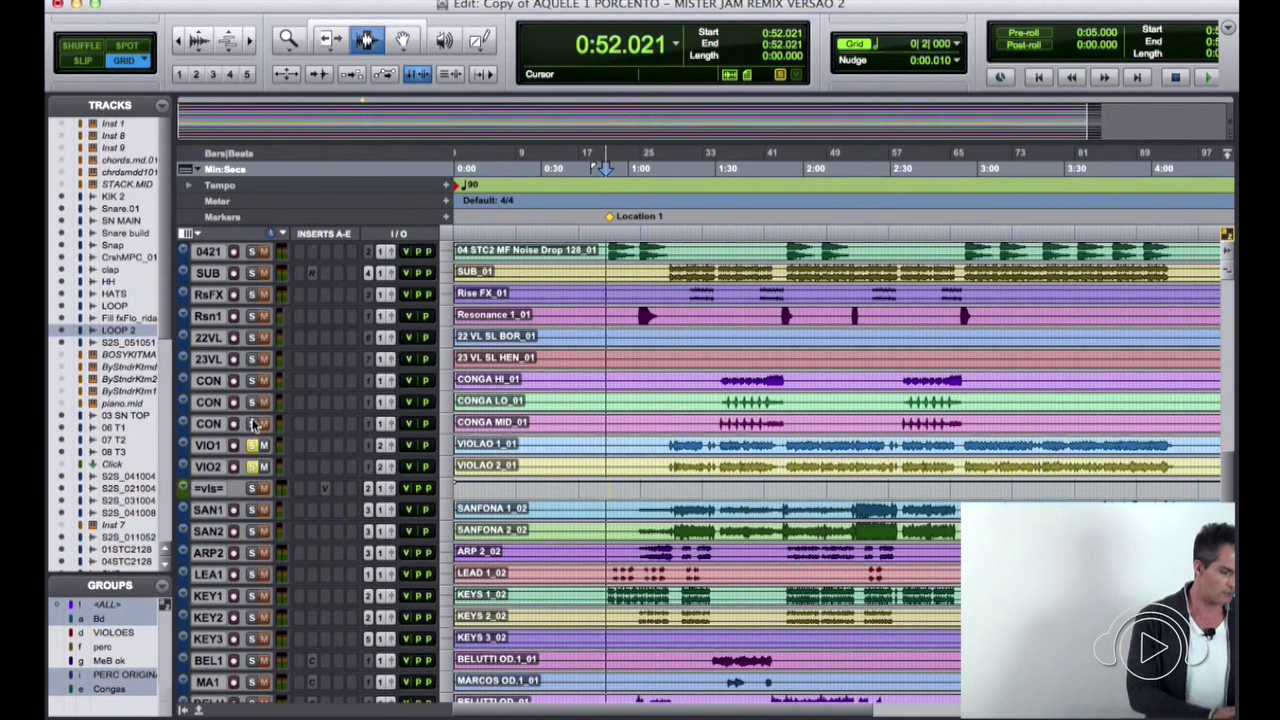
click(252, 359)
click(252, 337)
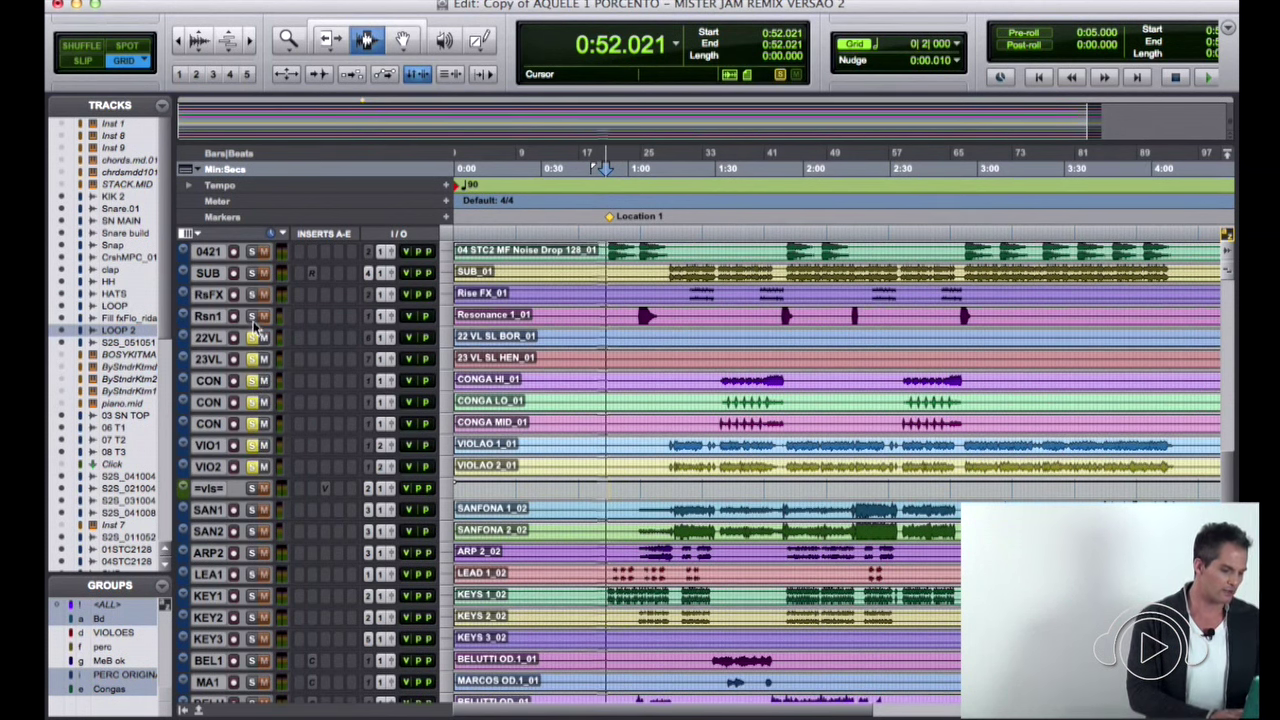
Step: Add SANFONA 1 and SANFONA 2 to the soloed tracks and play the selection from 1:02.687
scroll(522, 335, up, 5)
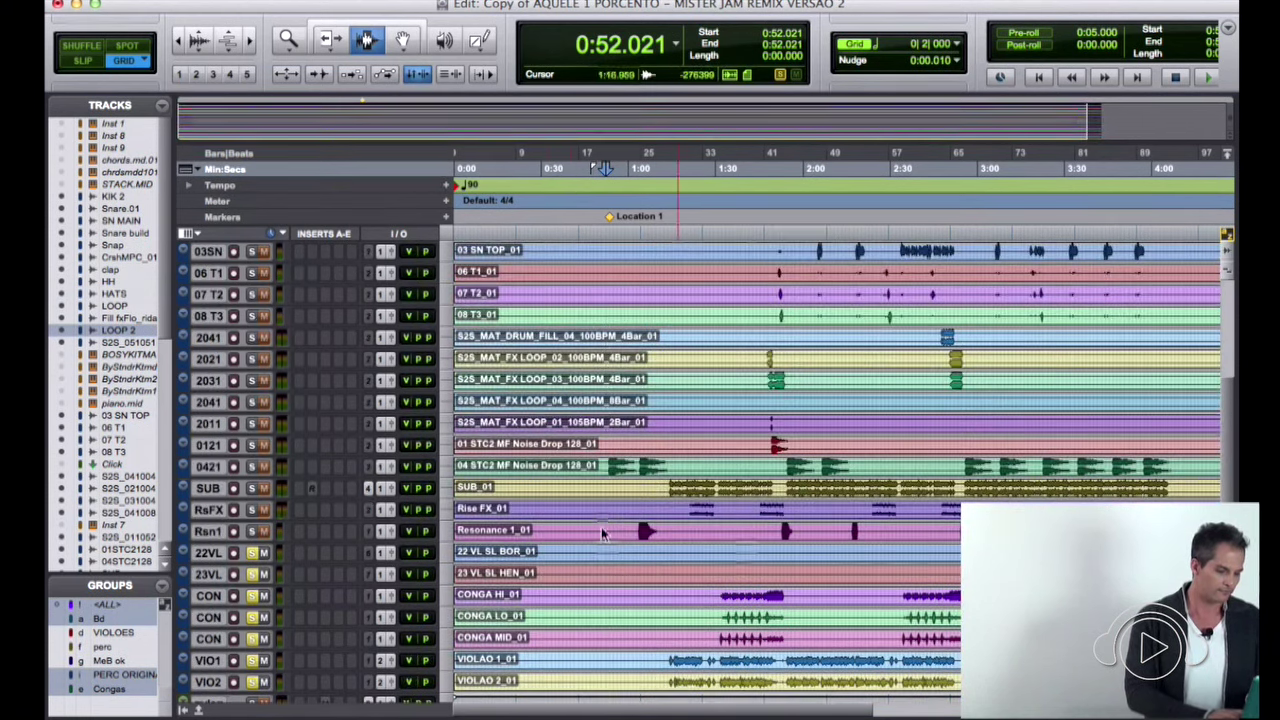
scroll(573, 522, down, 4)
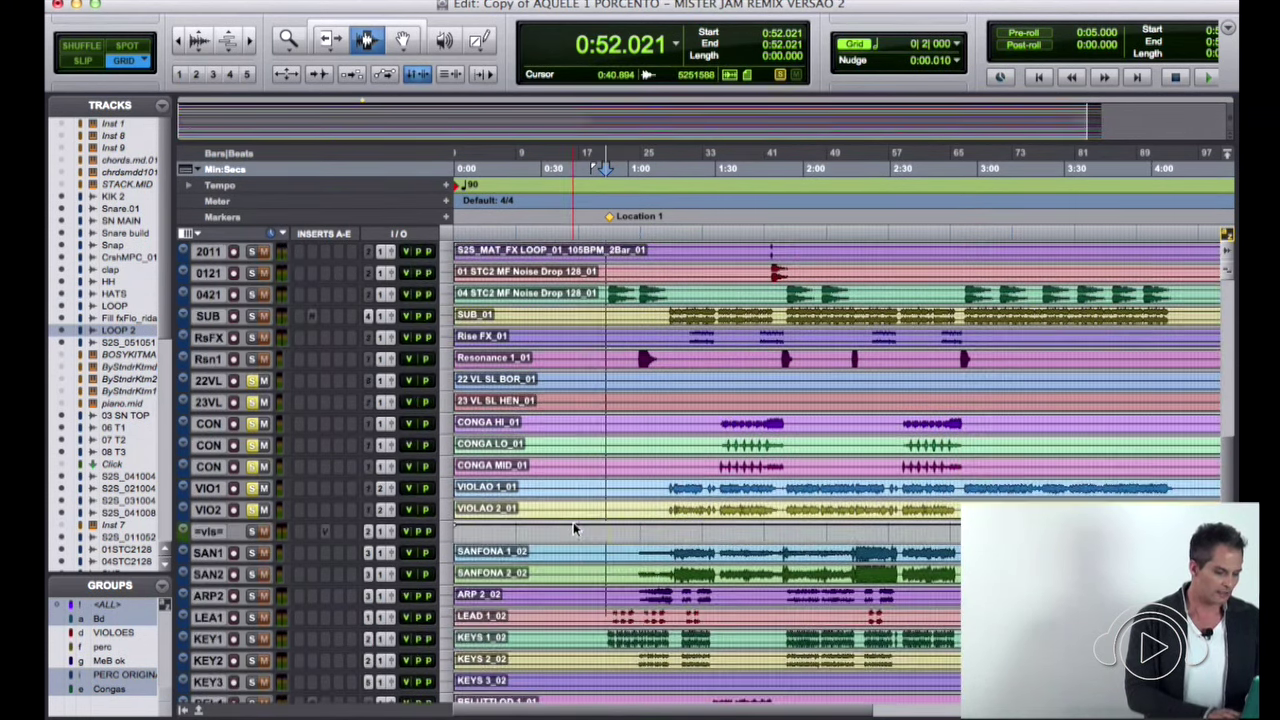
scroll(573, 522, down, 4)
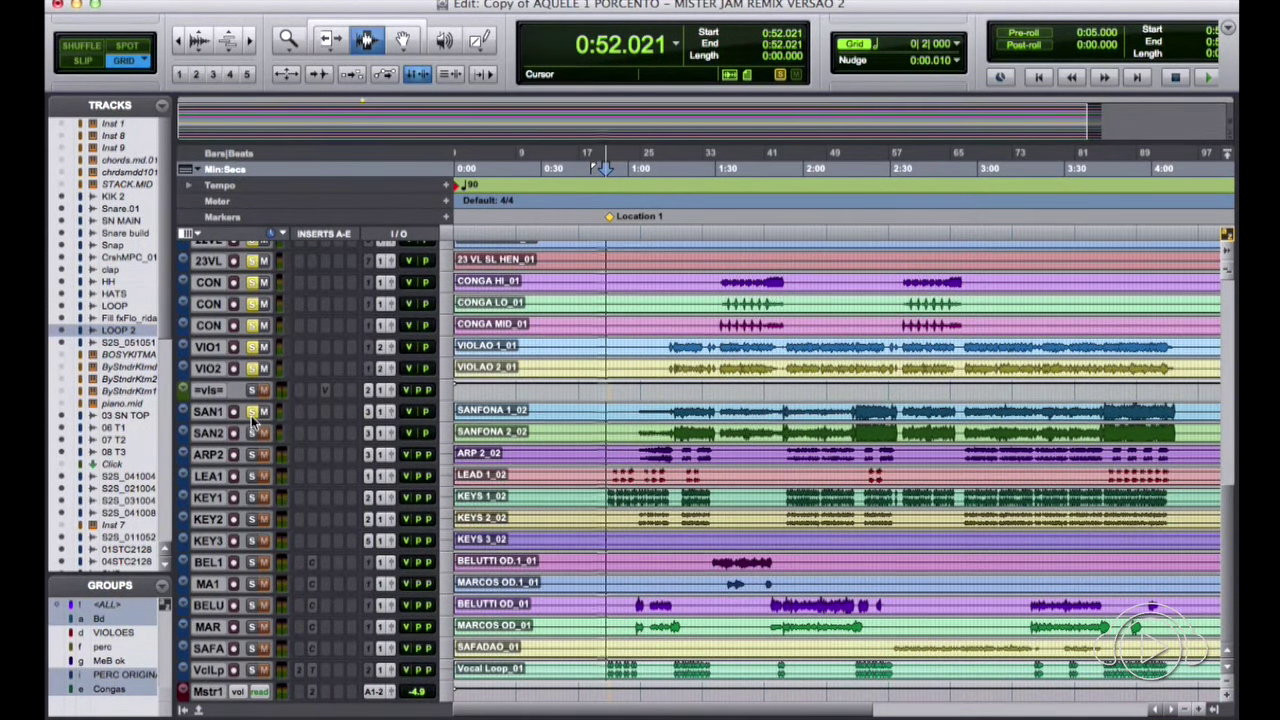
click(637, 430)
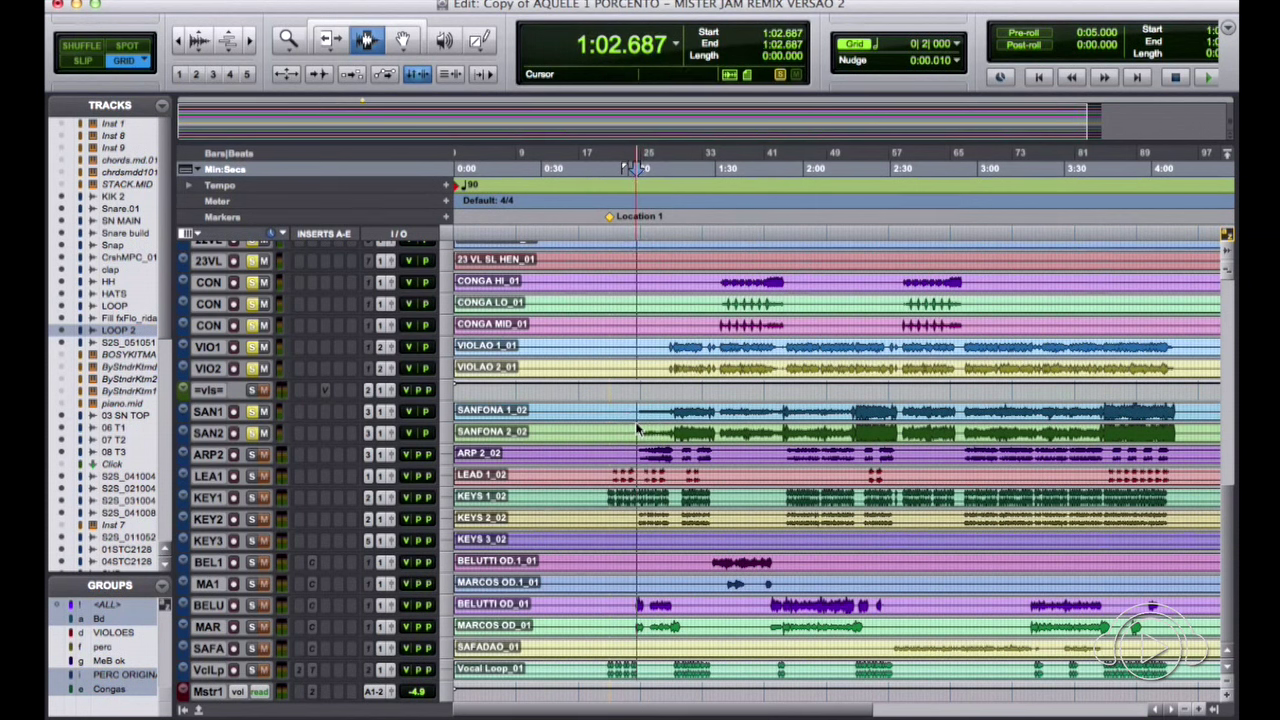
key(XF86AudioRaiseVolume)
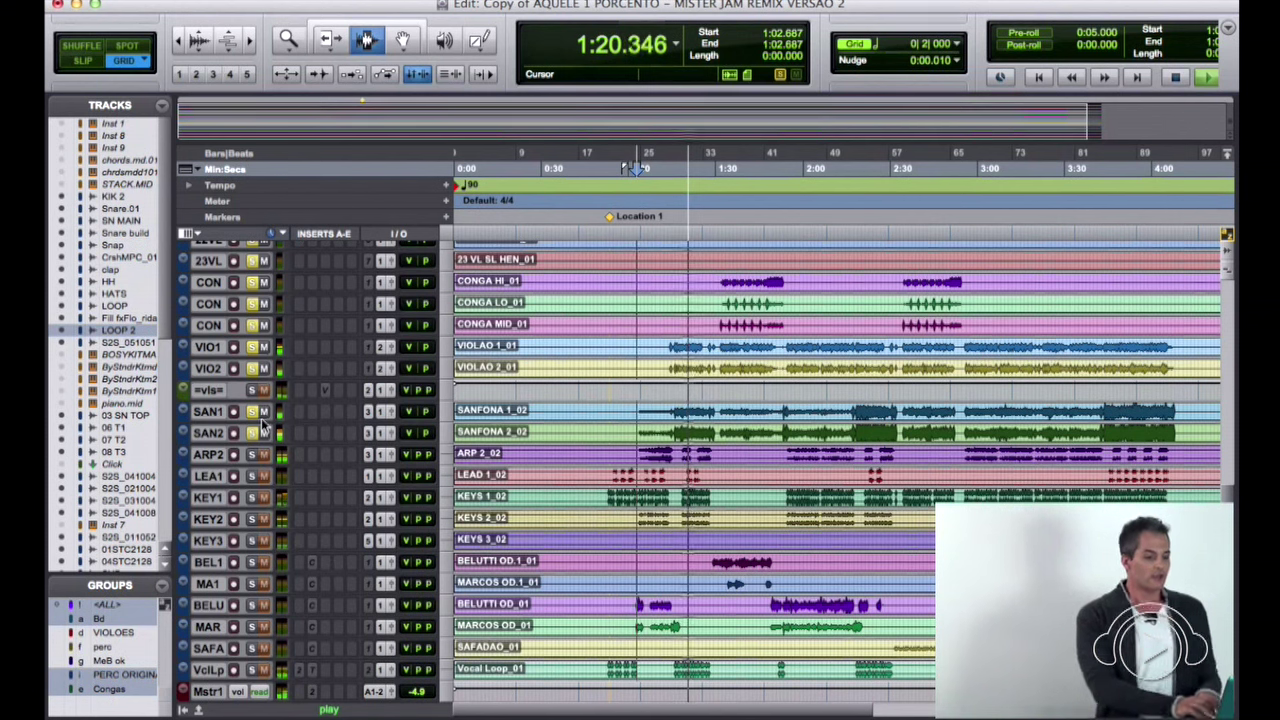
Step: Stop playback, clear the solo from all tracks and place the edit cursor at 0:53.354
key(space)
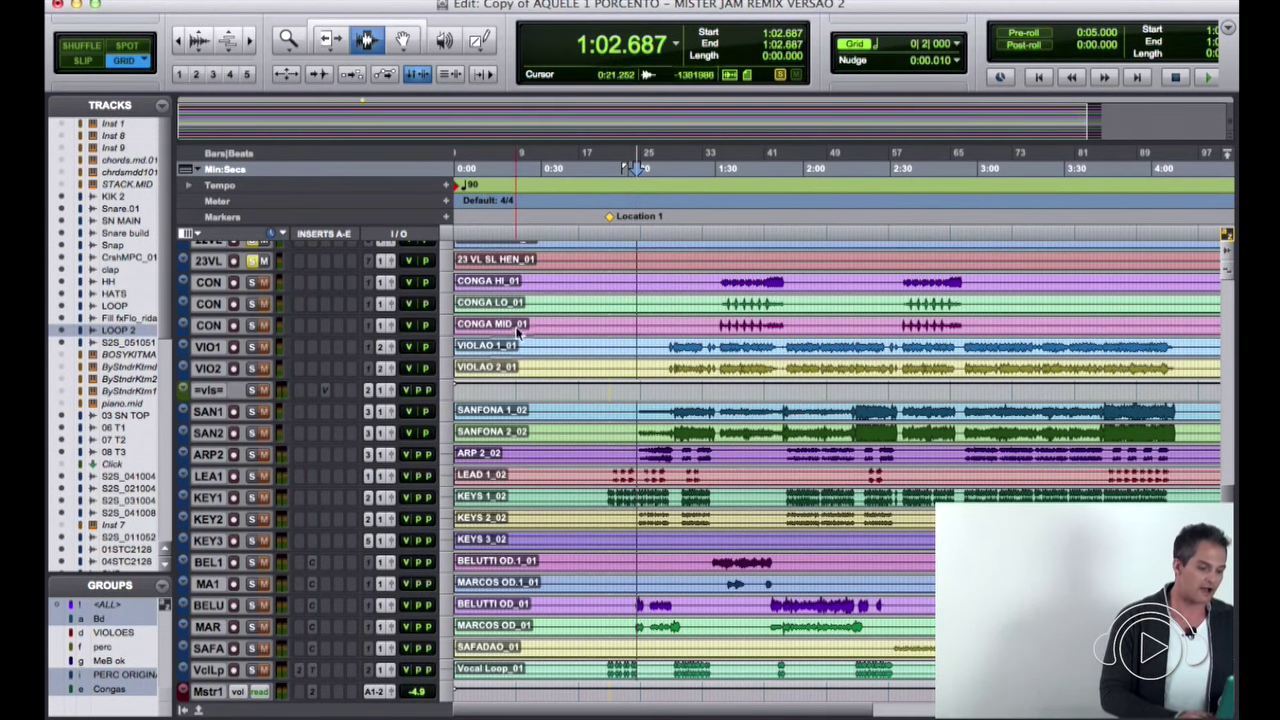
scroll(519, 333, up, 5)
click(252, 358)
scroll(660, 425, down, 5)
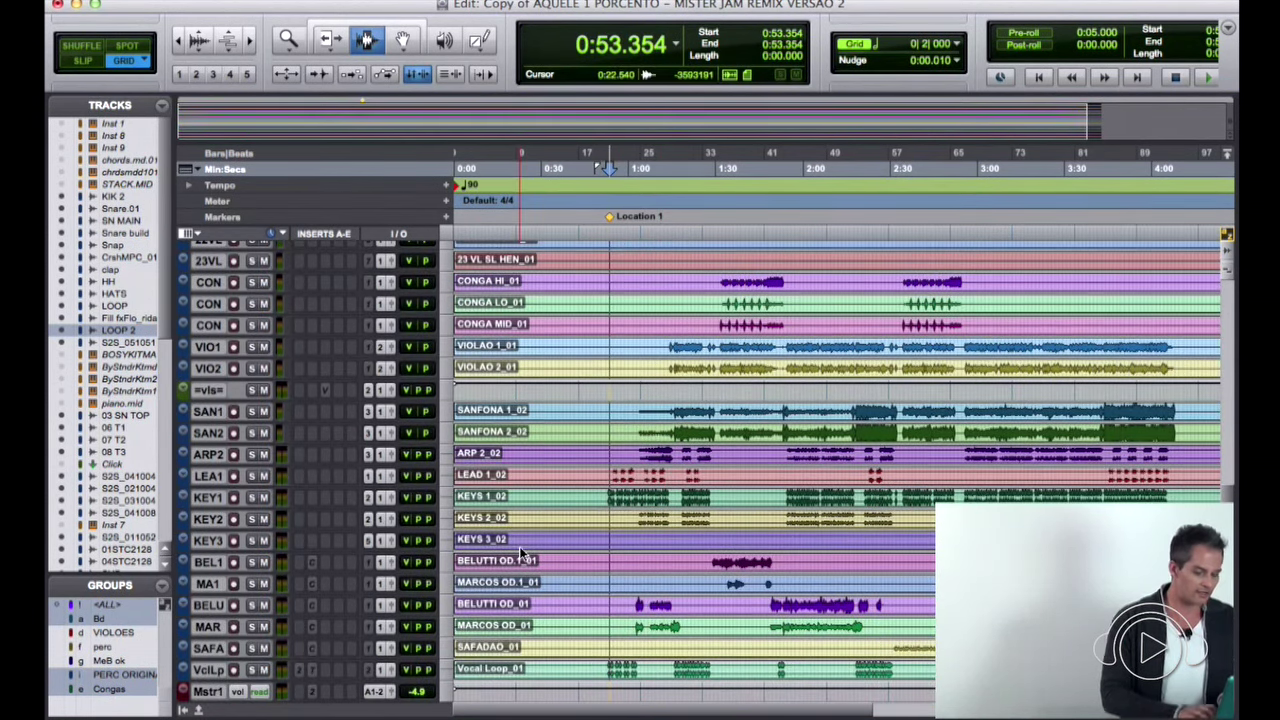
Step: Play the full mix from 0:53.354 and examine the arrangement from the vocal tracks up to the drums
key(space)
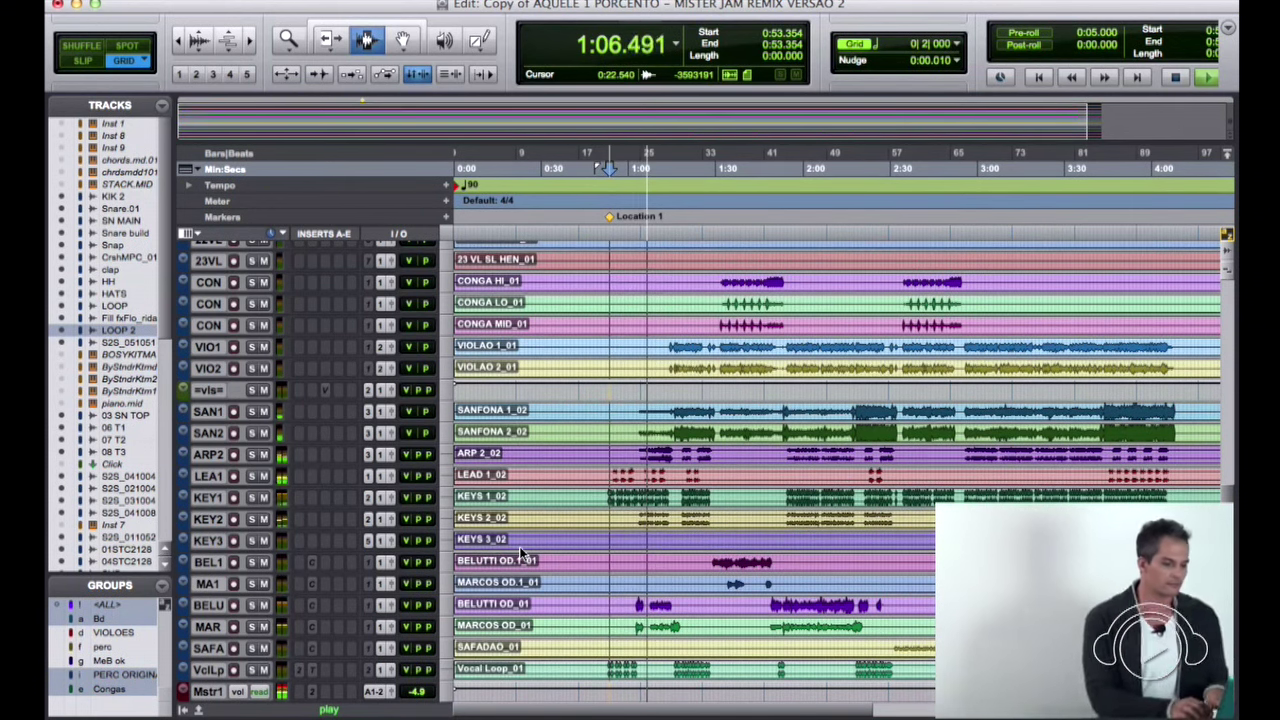
scroll(710, 549, up, 15)
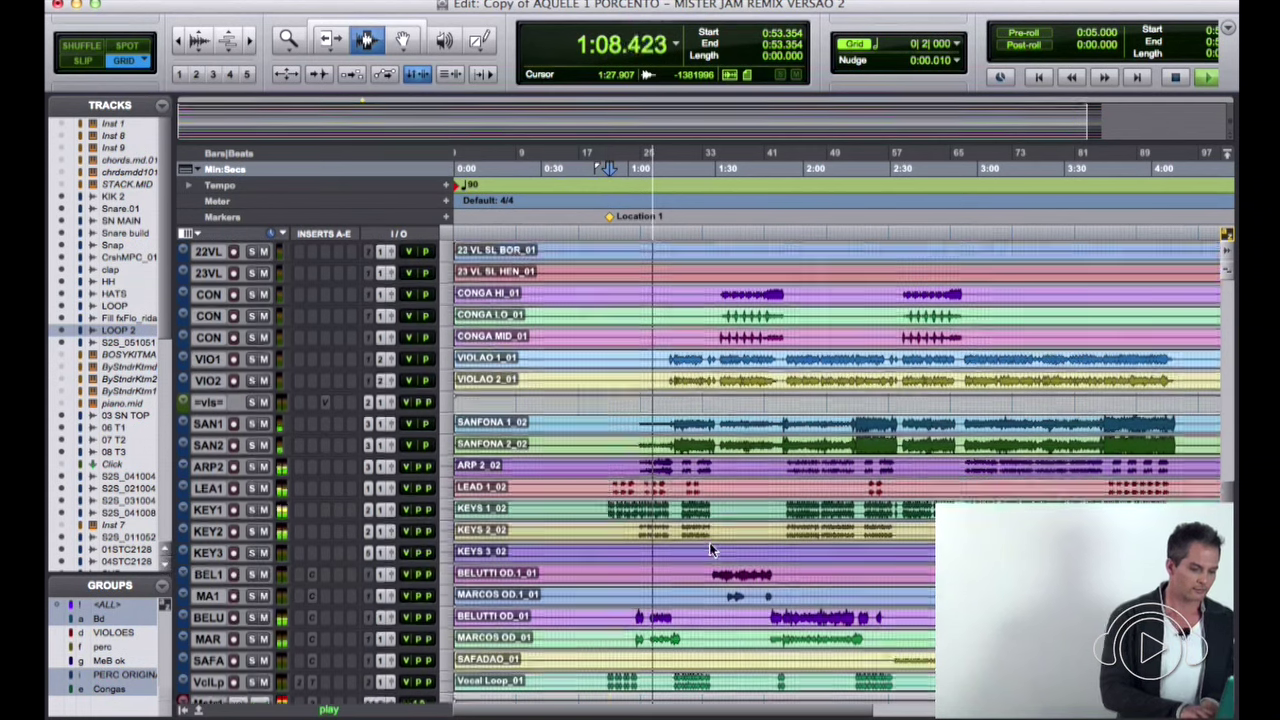
scroll(710, 549, up, 5)
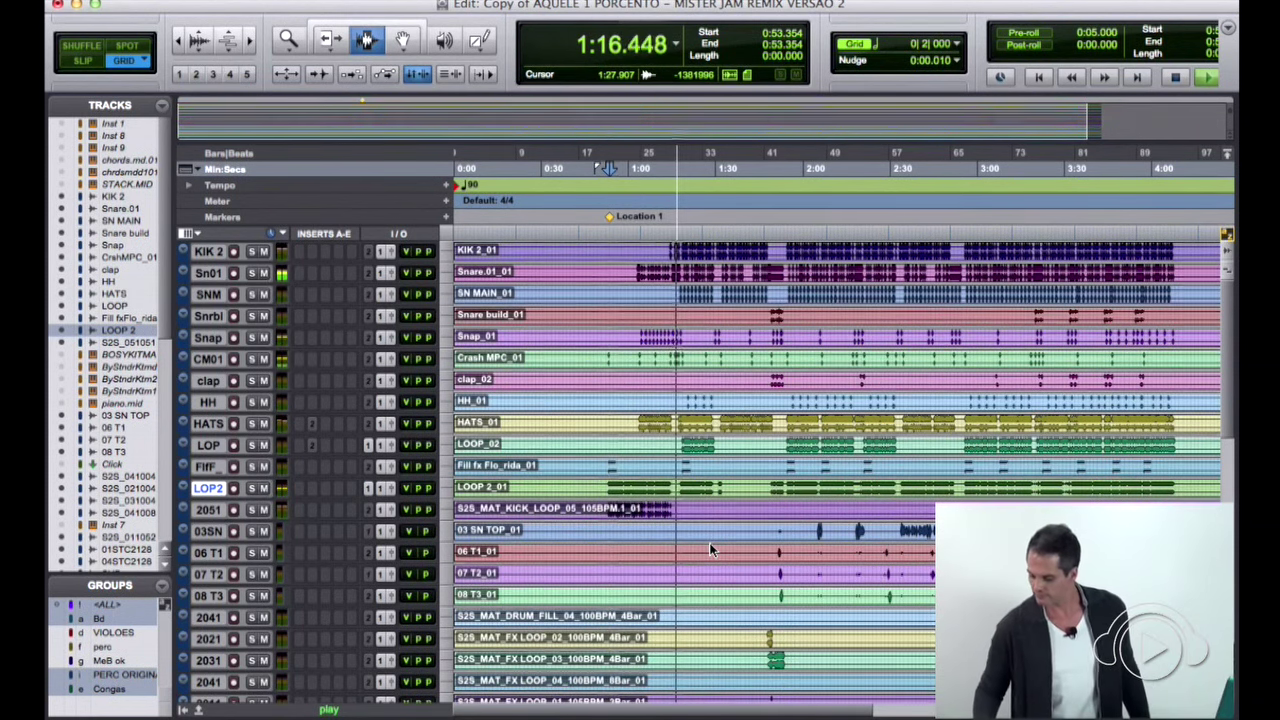
scroll(709, 548, down, 10)
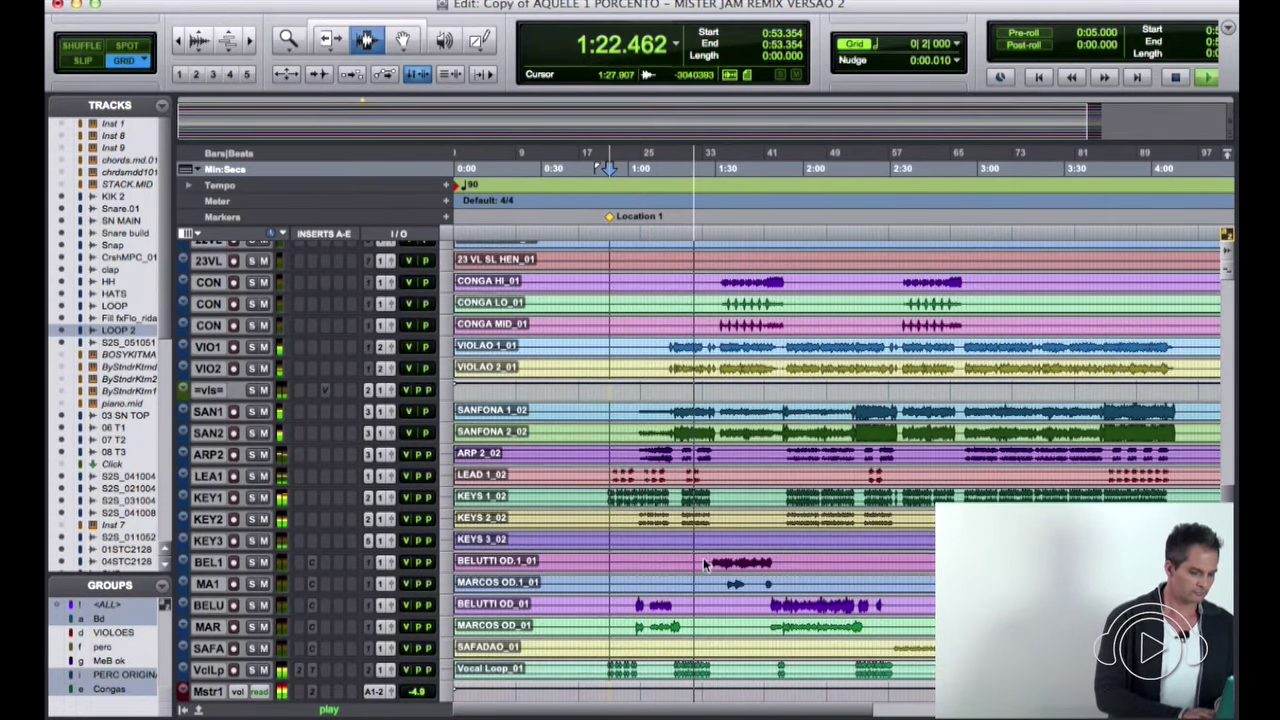
scroll(704, 563, up, 2)
scroll(704, 563, up, 6)
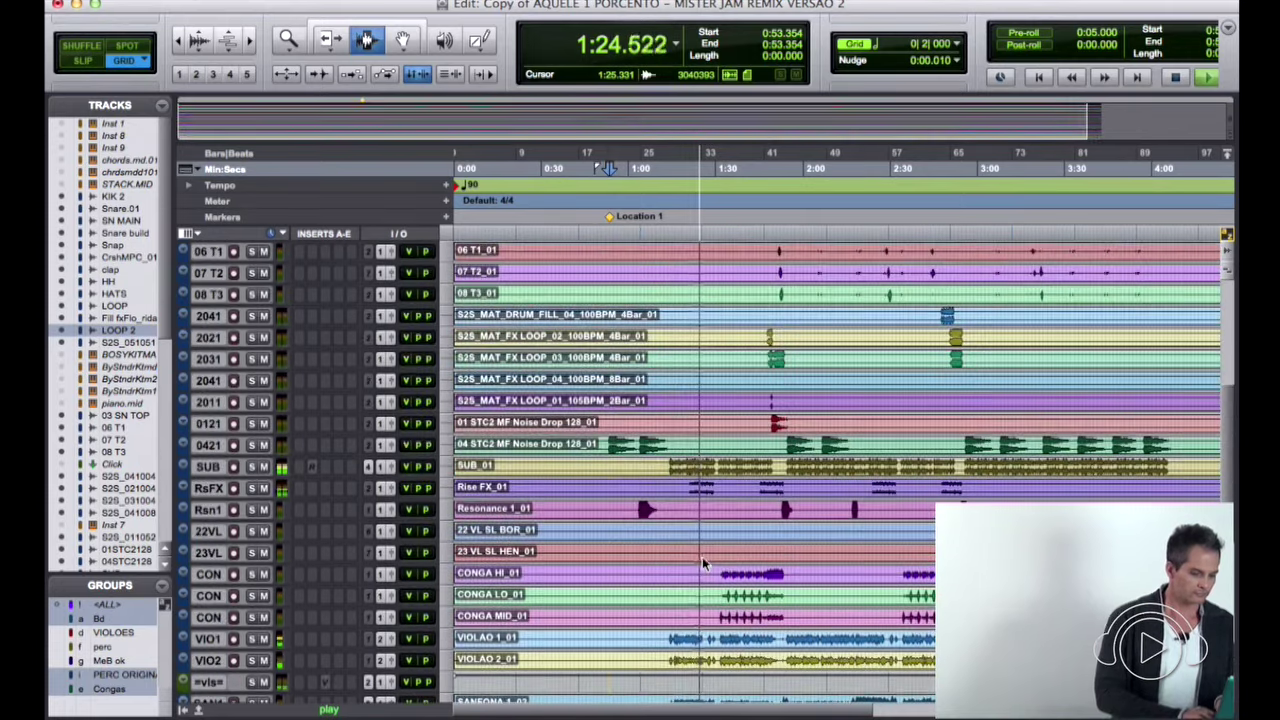
scroll(702, 563, up, 7)
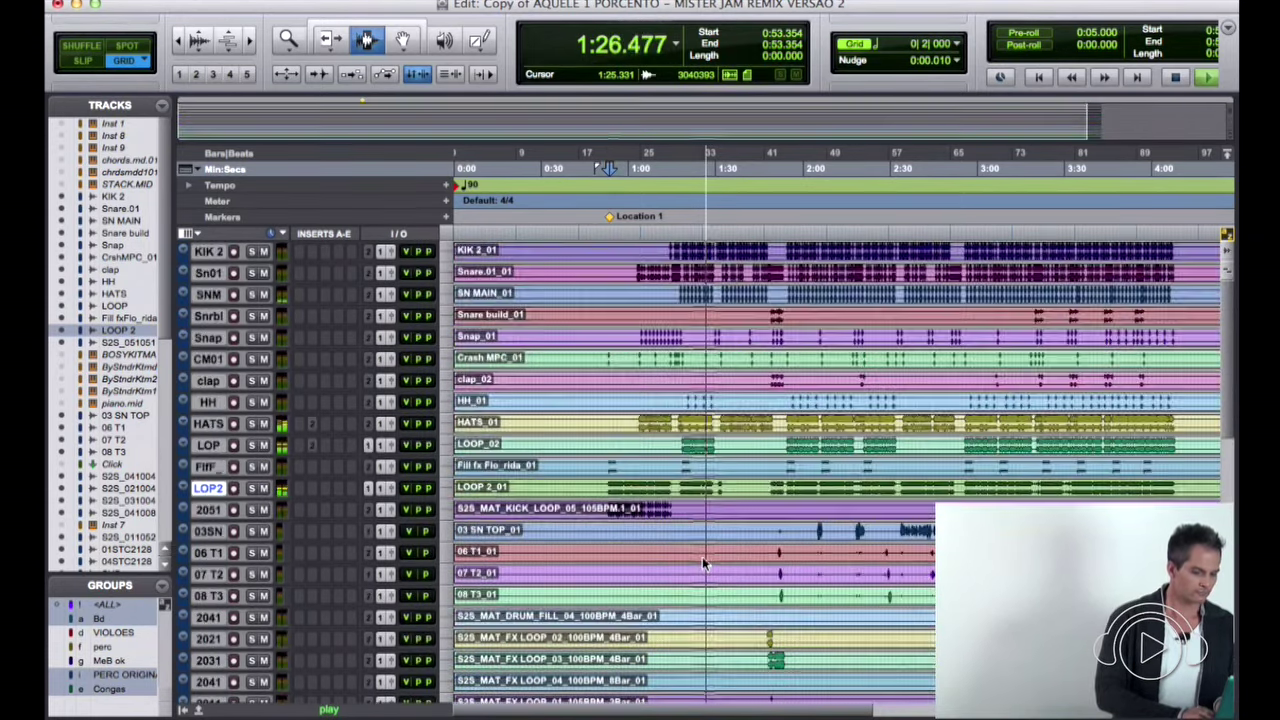
scroll(702, 563, down, 1)
scroll(702, 563, down, 10)
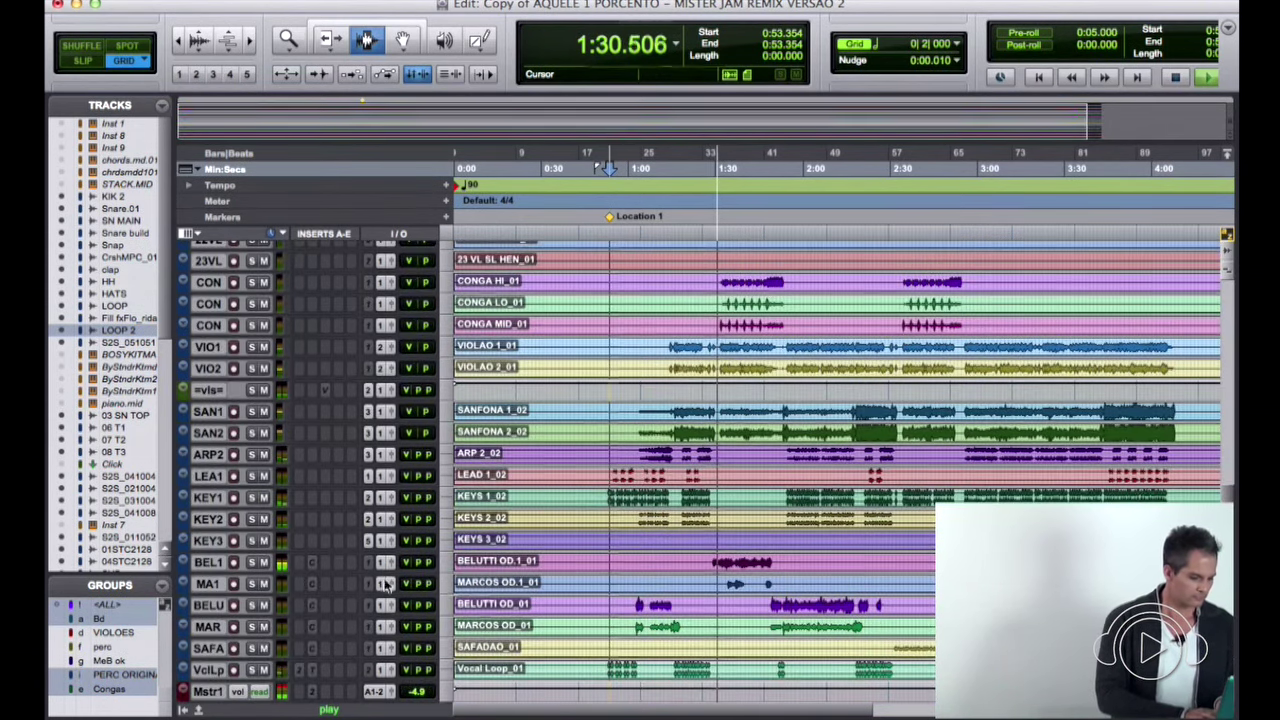
Step: Solo the BELUTTI OD.1 vocal track and play it from 1:29.354
click(253, 563)
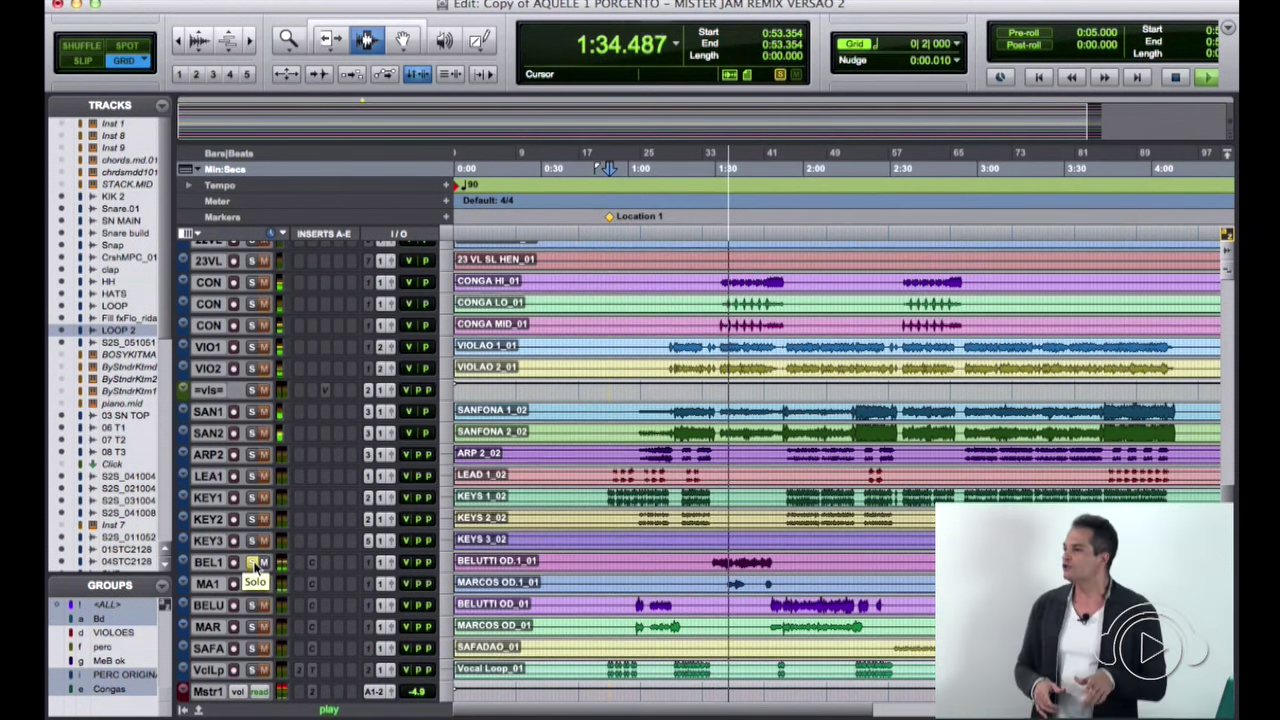
key(space)
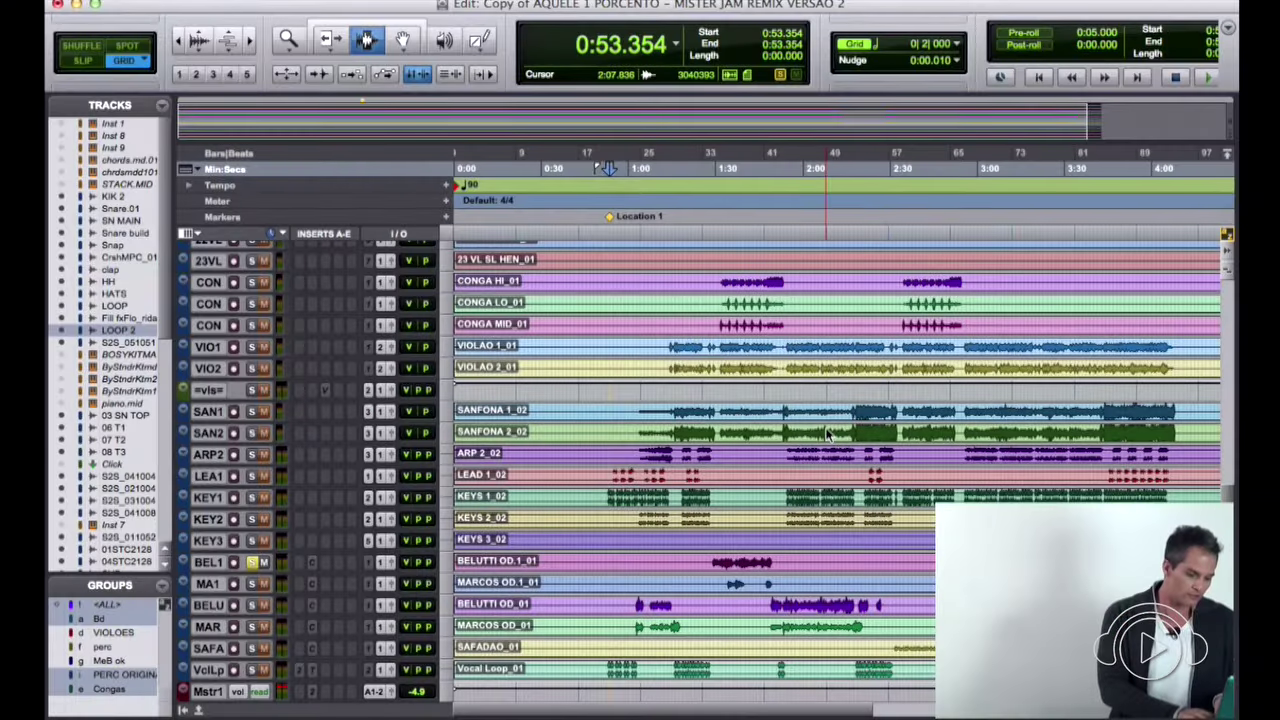
scroll(826, 432, up, 10)
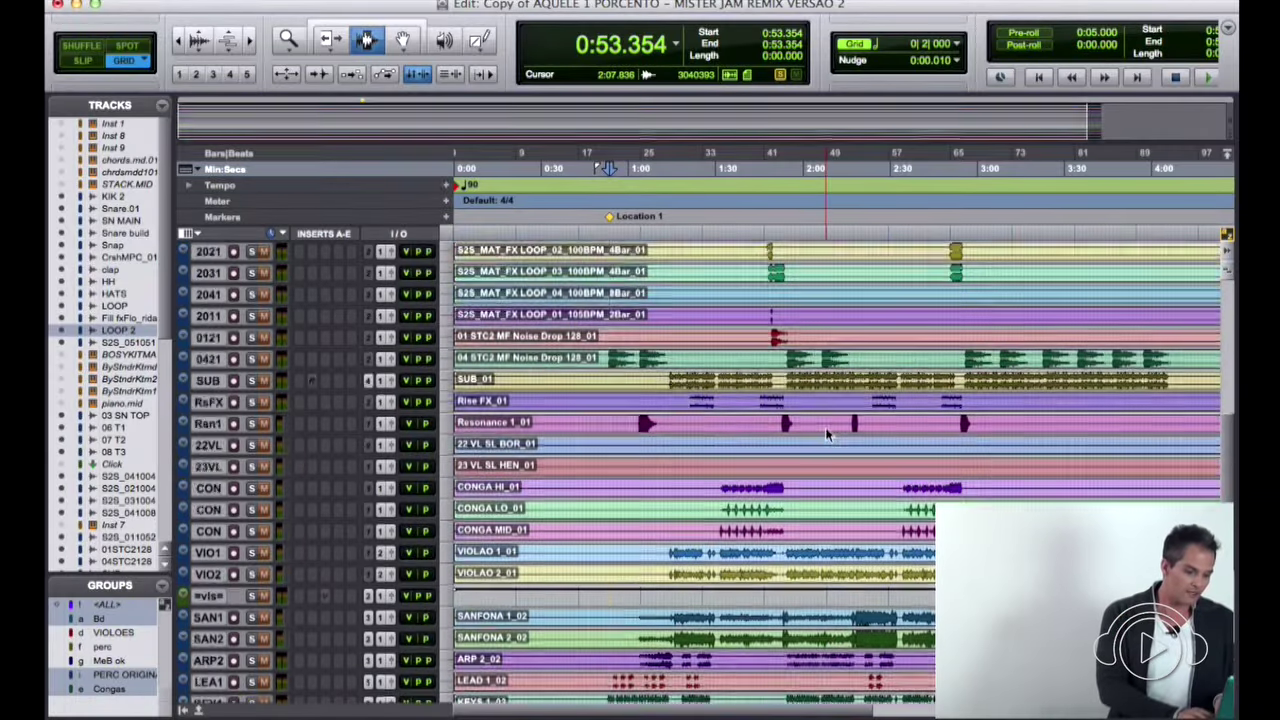
scroll(826, 432, down, 10)
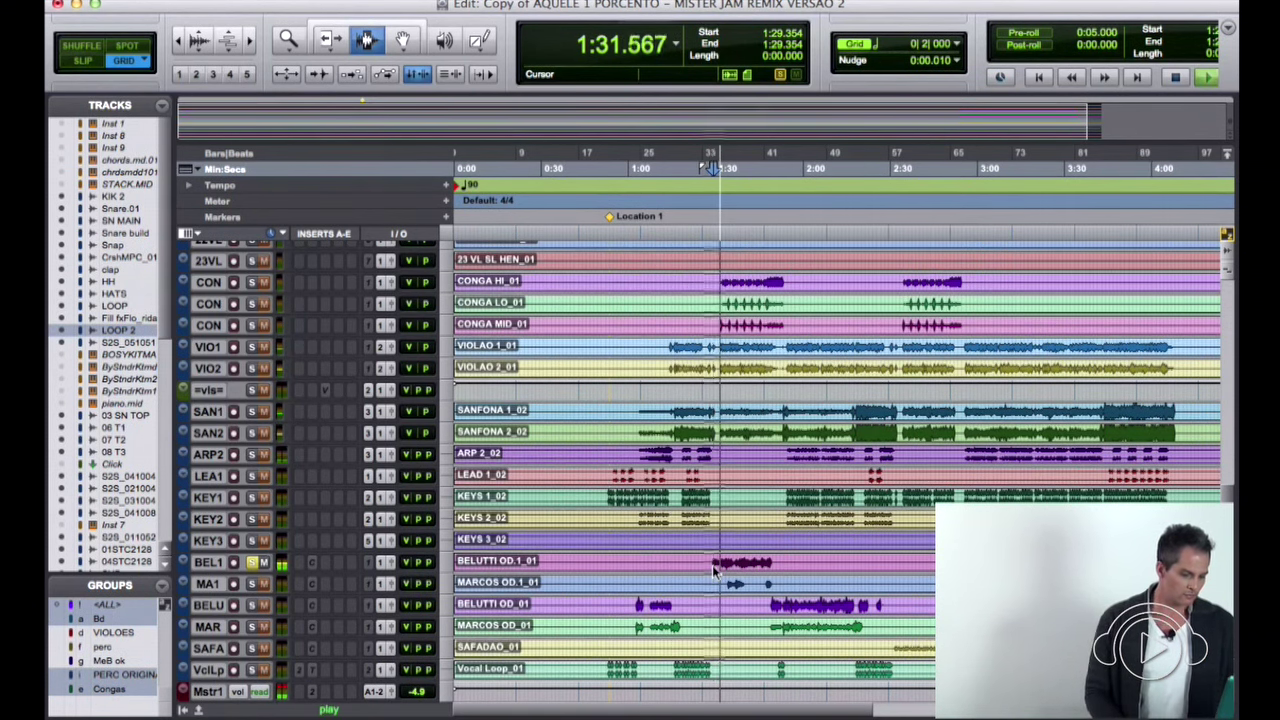
Step: Switch the solo from BELUTTI OD.1 to MARCOS OD.1, listen briefly, and stop playback with all solos cleared
click(256, 583)
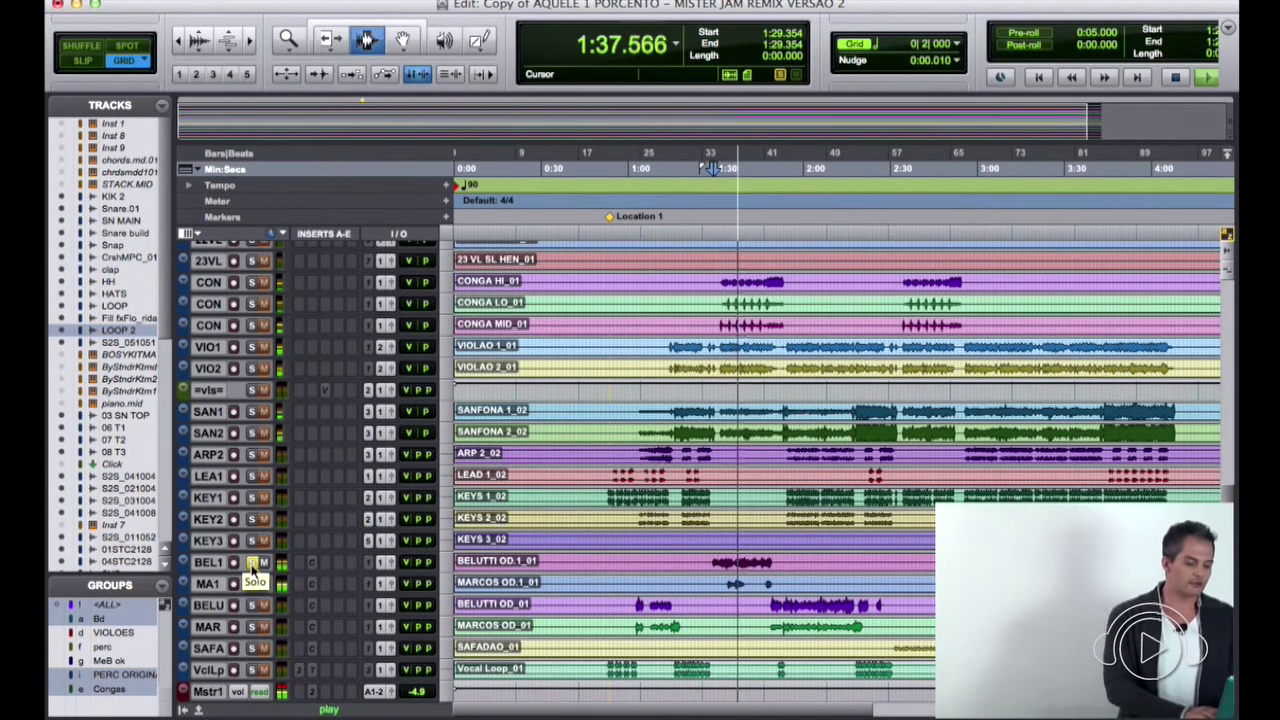
click(253, 564)
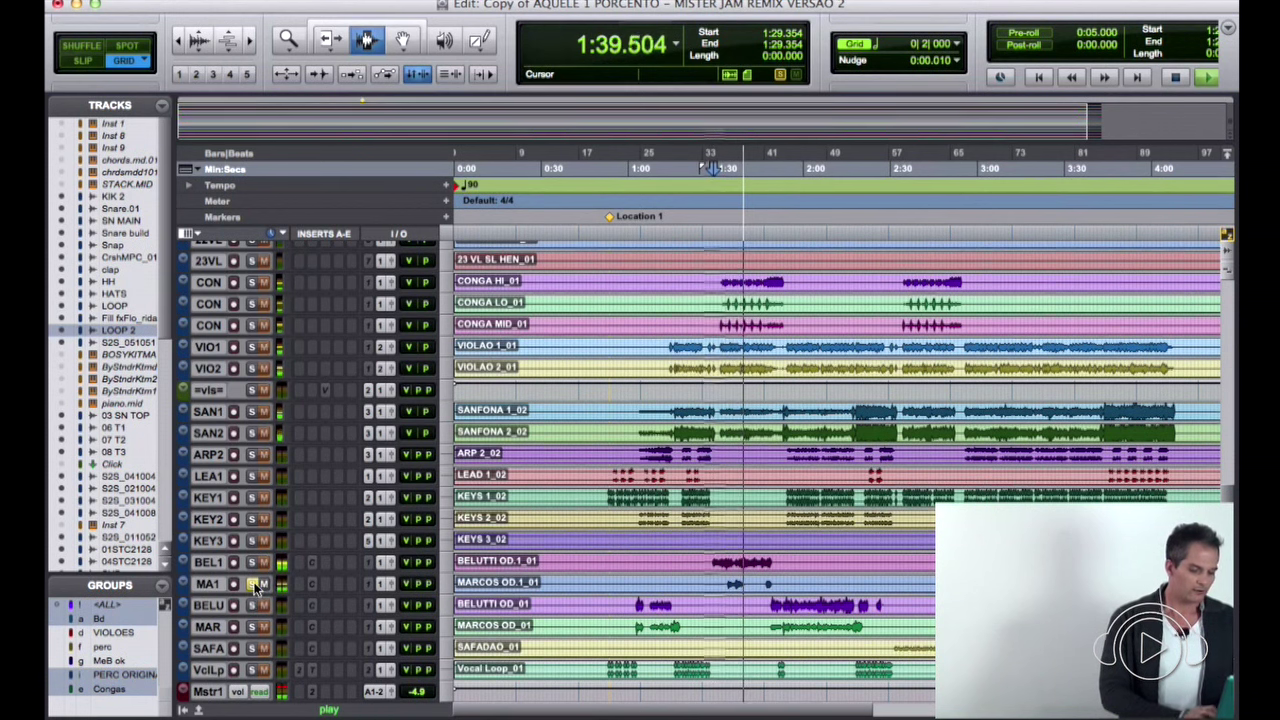
key(space)
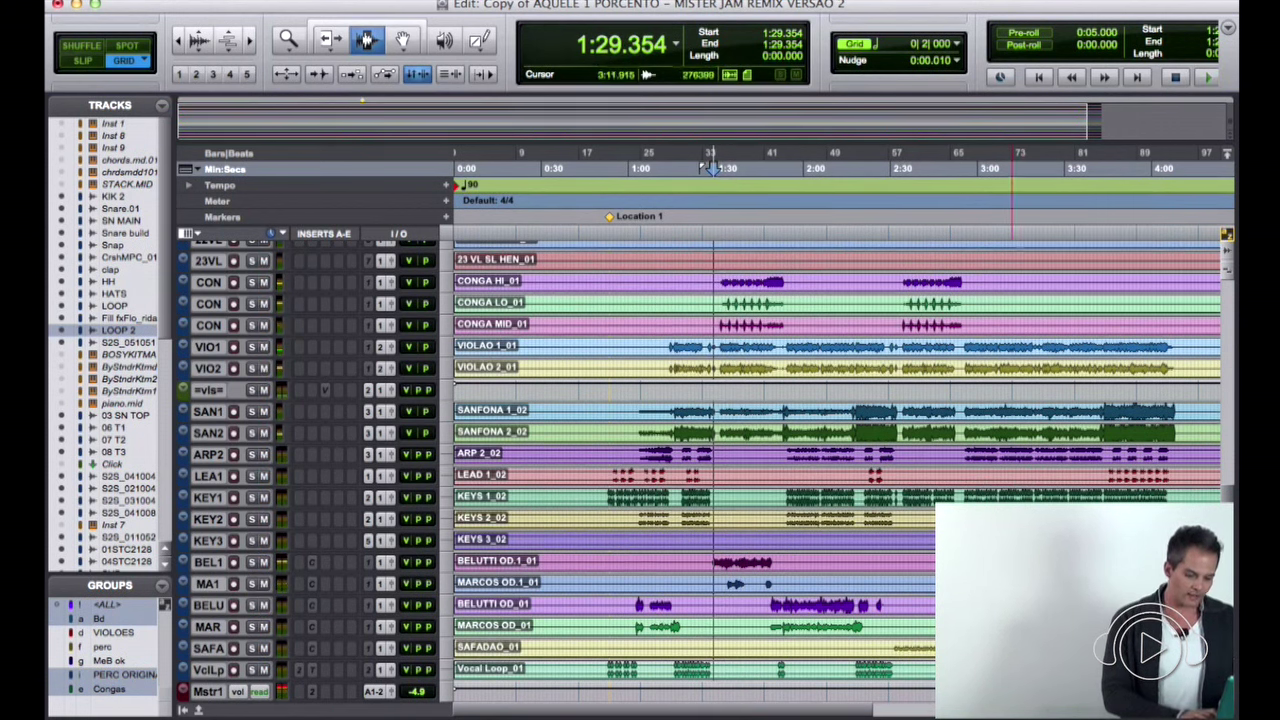
Step: Place the edit cursor at 2:32.021, solo the SAFADAO vocal track and play it
click(897, 657)
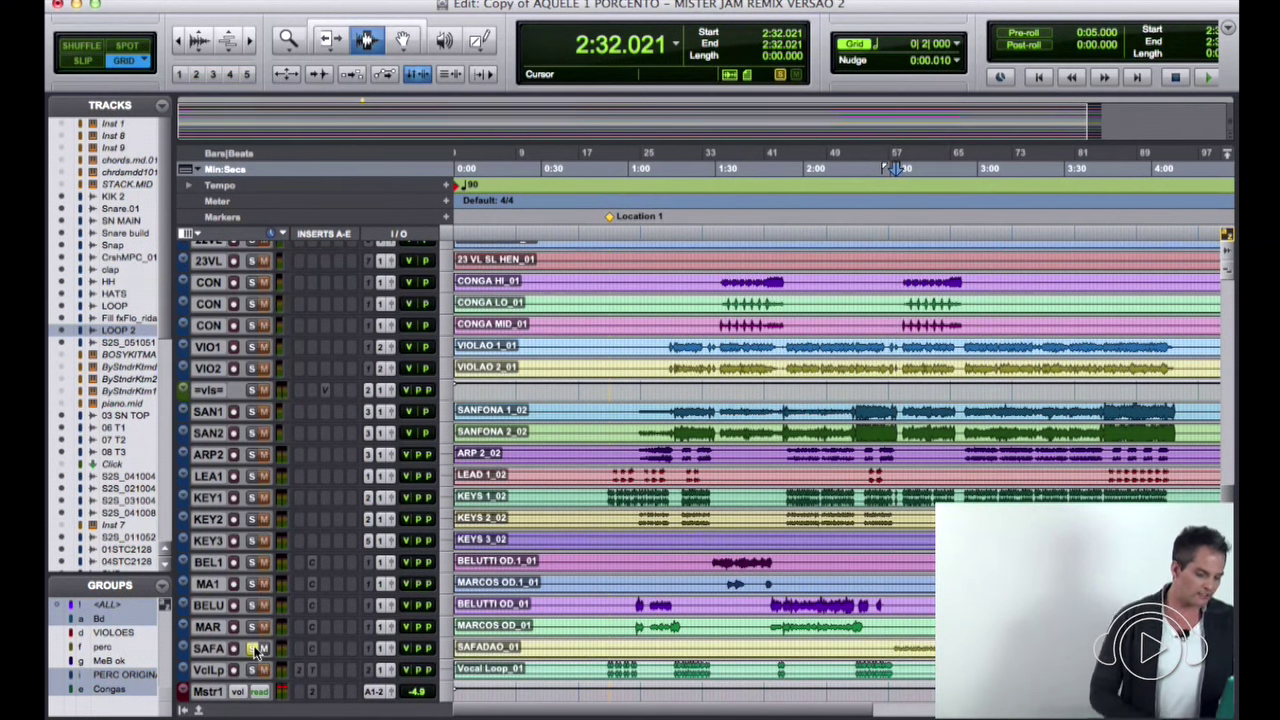
key(XF86AudioRaiseVolume)
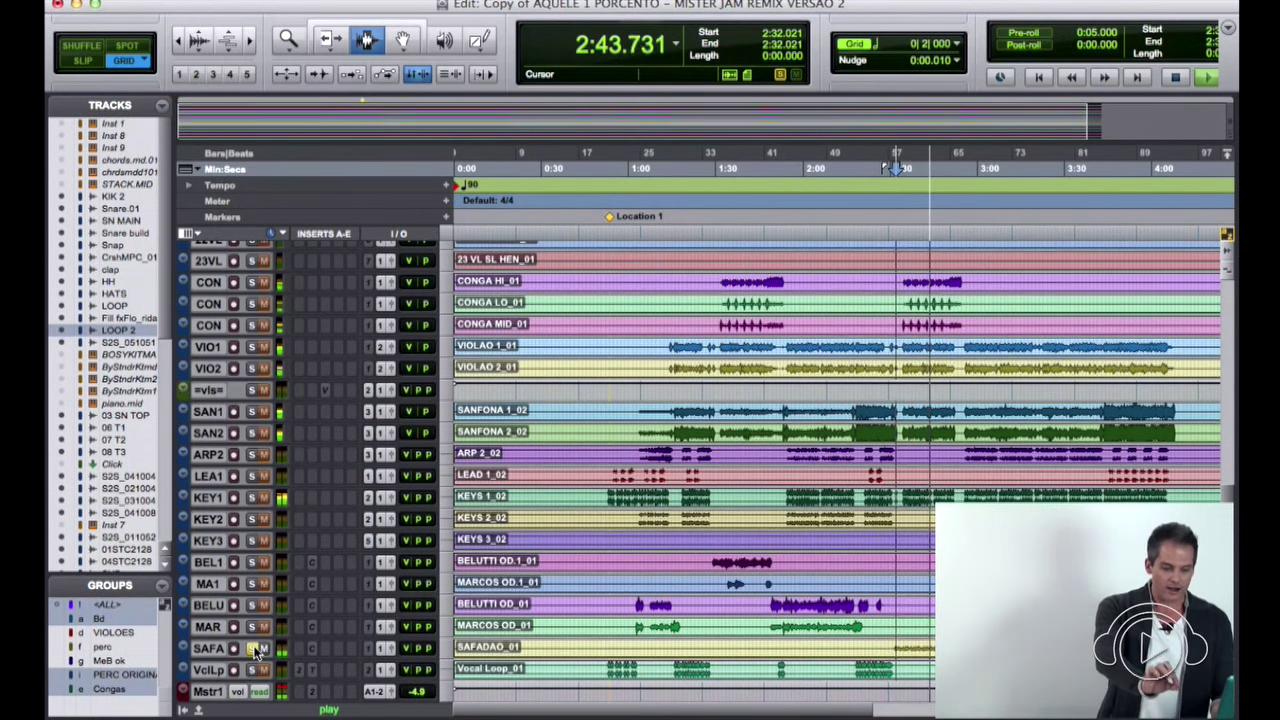
Step: Enlarge the height of all tracks while SAFADAO plays, and stop playback with its solo cleared
click(455, 650)
click(466, 683)
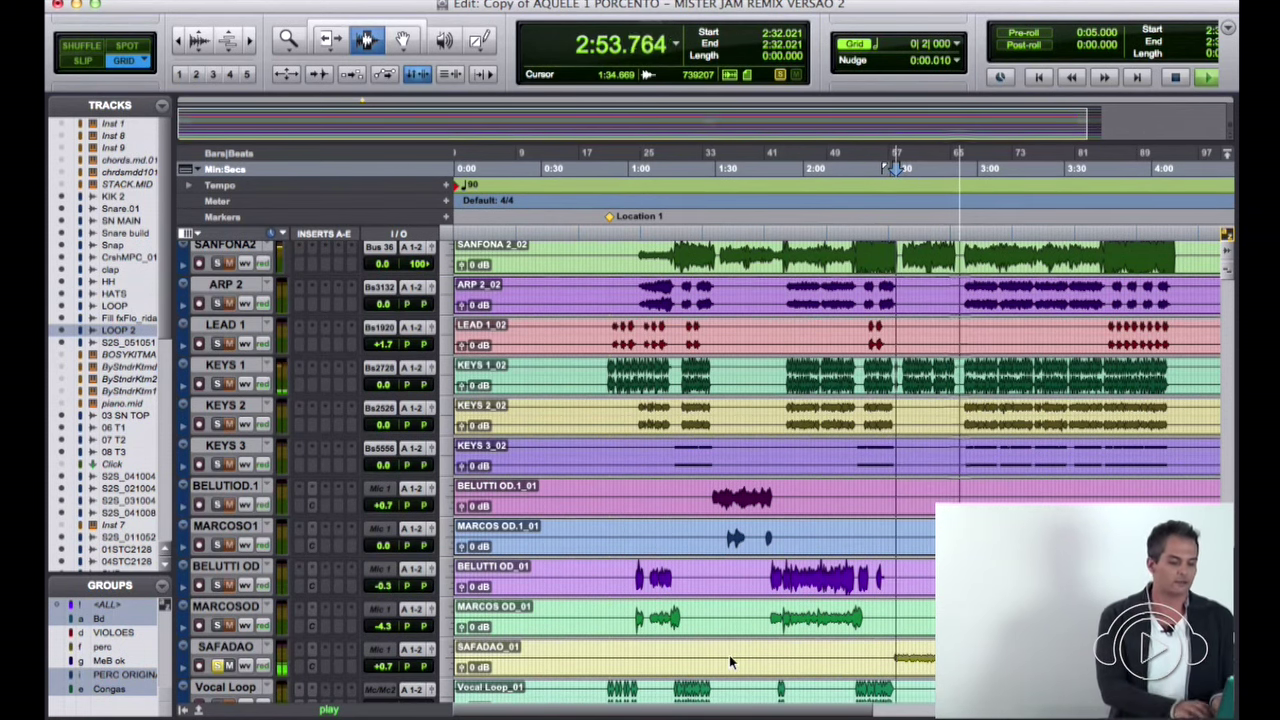
key(space)
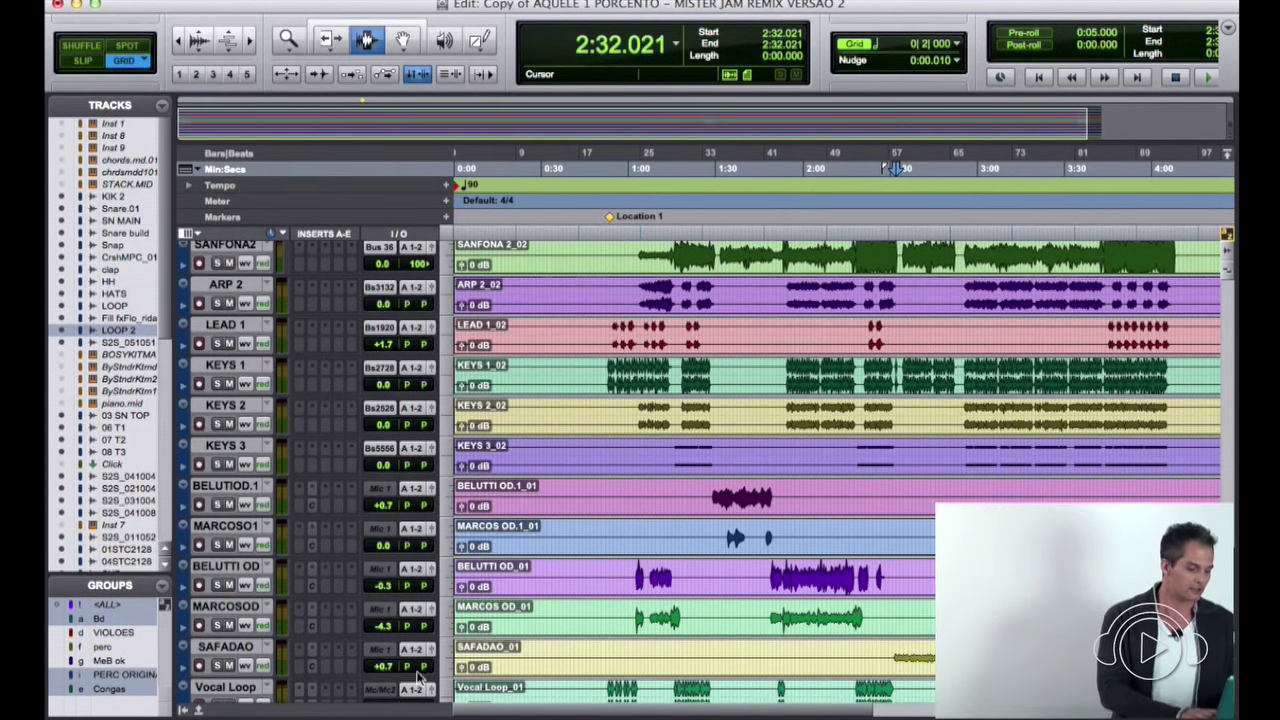
Step: Set the height of all tracks to mini and return to the drum tracks at the start of the session
click(450, 550)
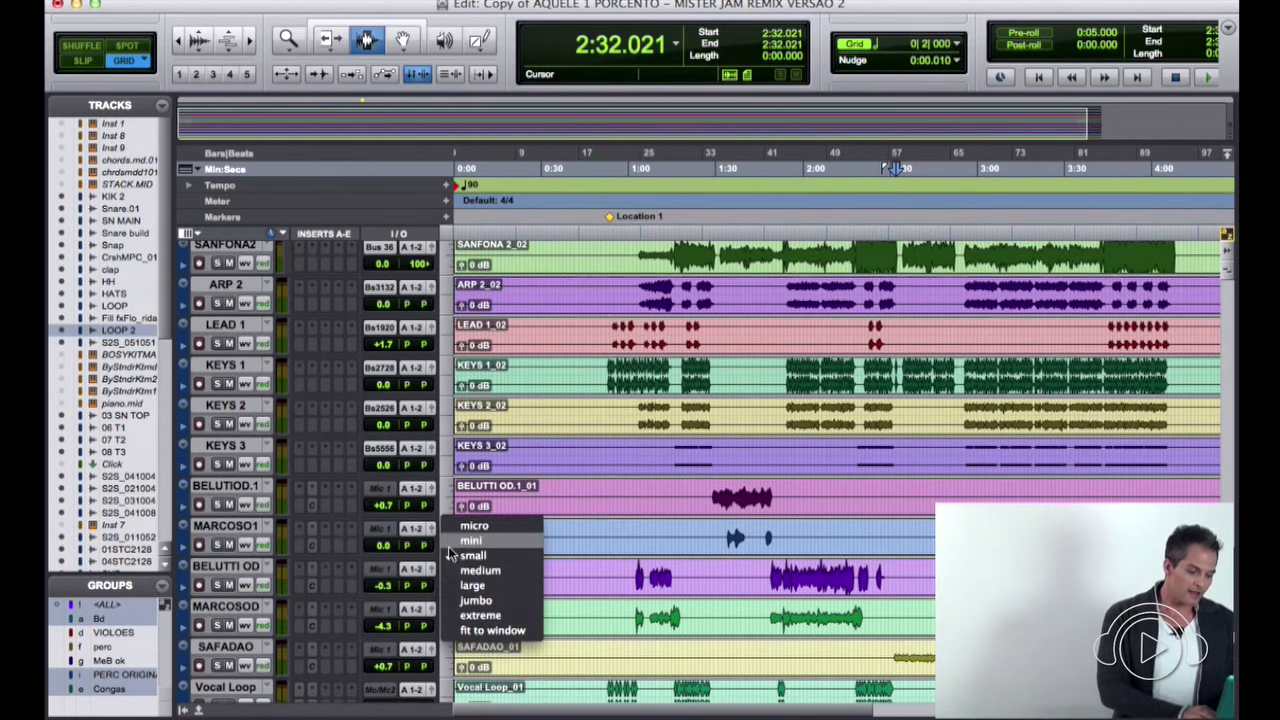
click(455, 542)
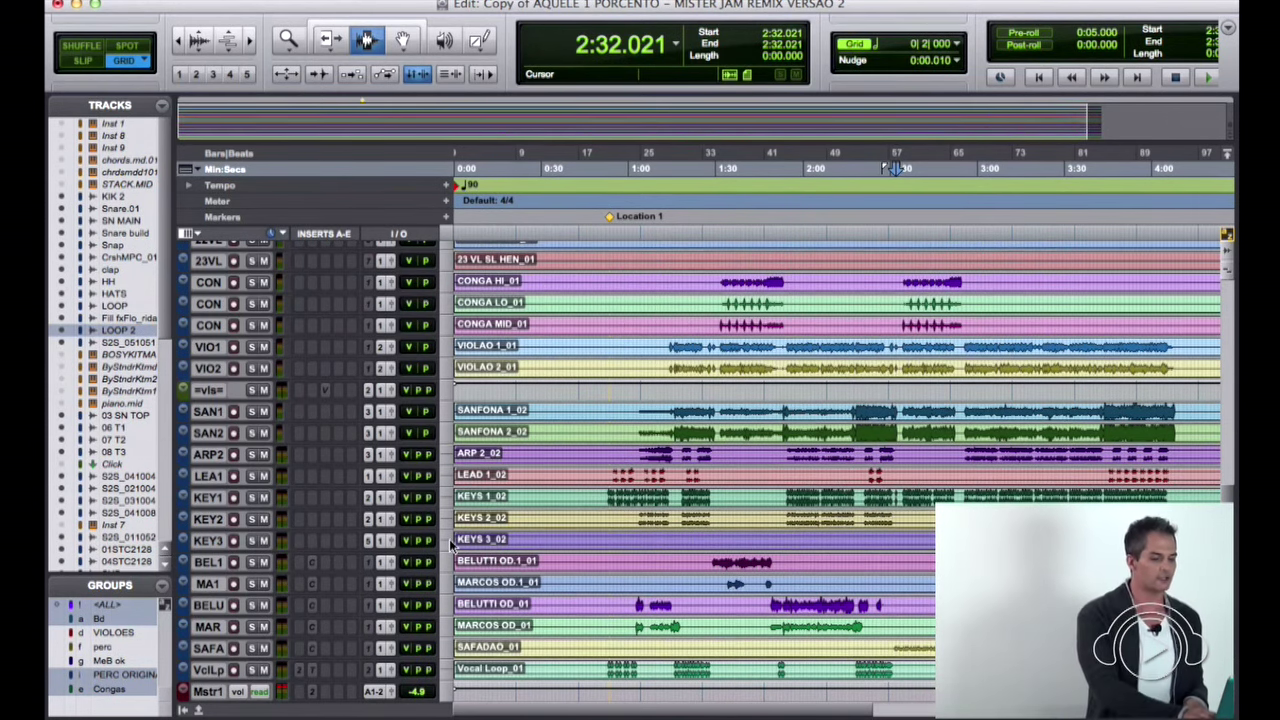
scroll(450, 545, up, 5)
scroll(450, 545, up, 5)
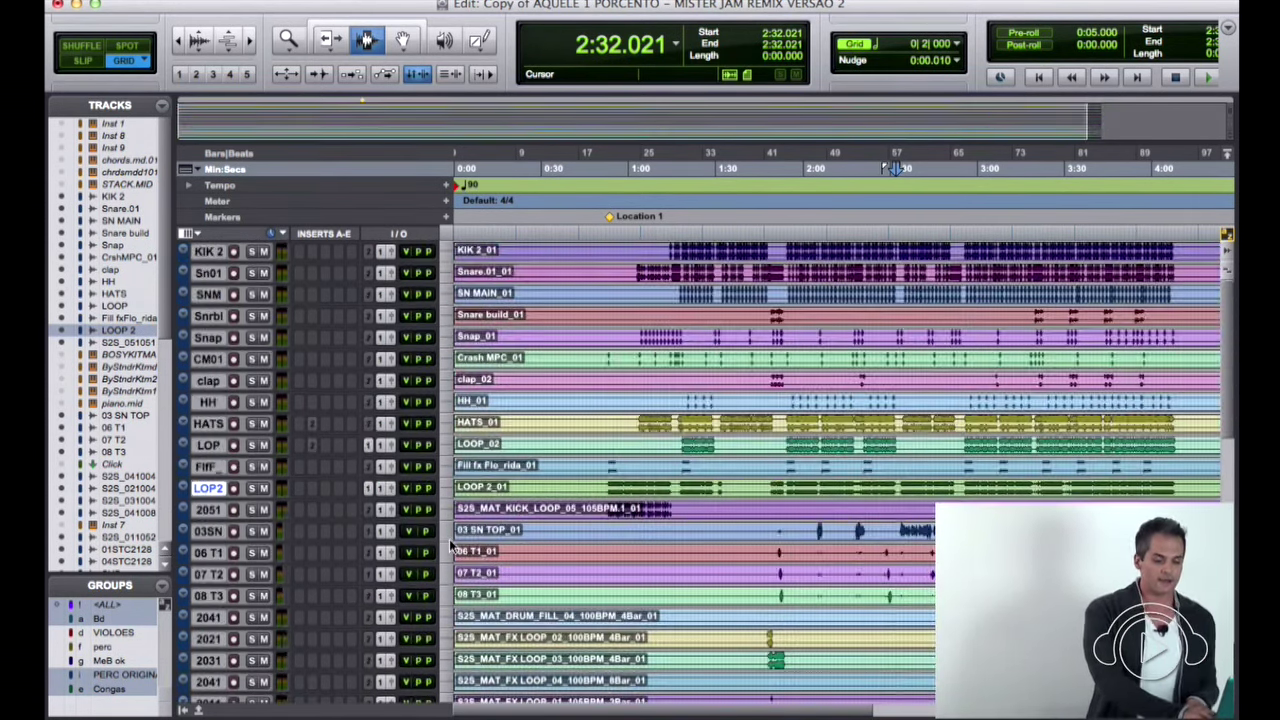